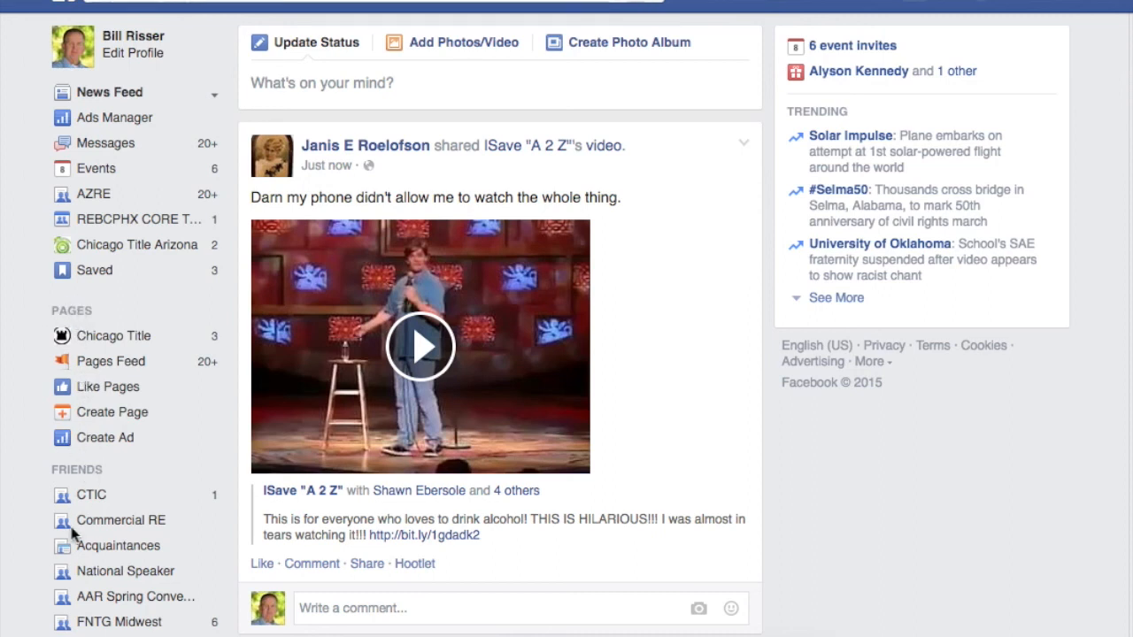
Step: Open the Friends lists page from the FRIENDS heading in the left sidebar
mouse_move(80, 470)
left_click(87, 474)
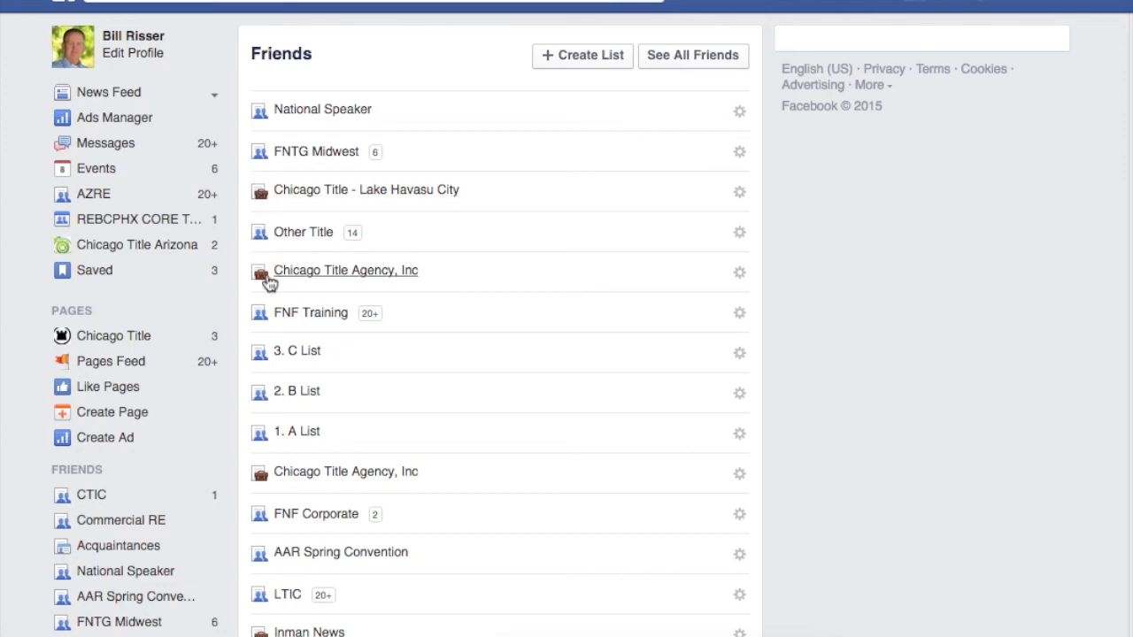
scroll(379, 398, "down", 10)
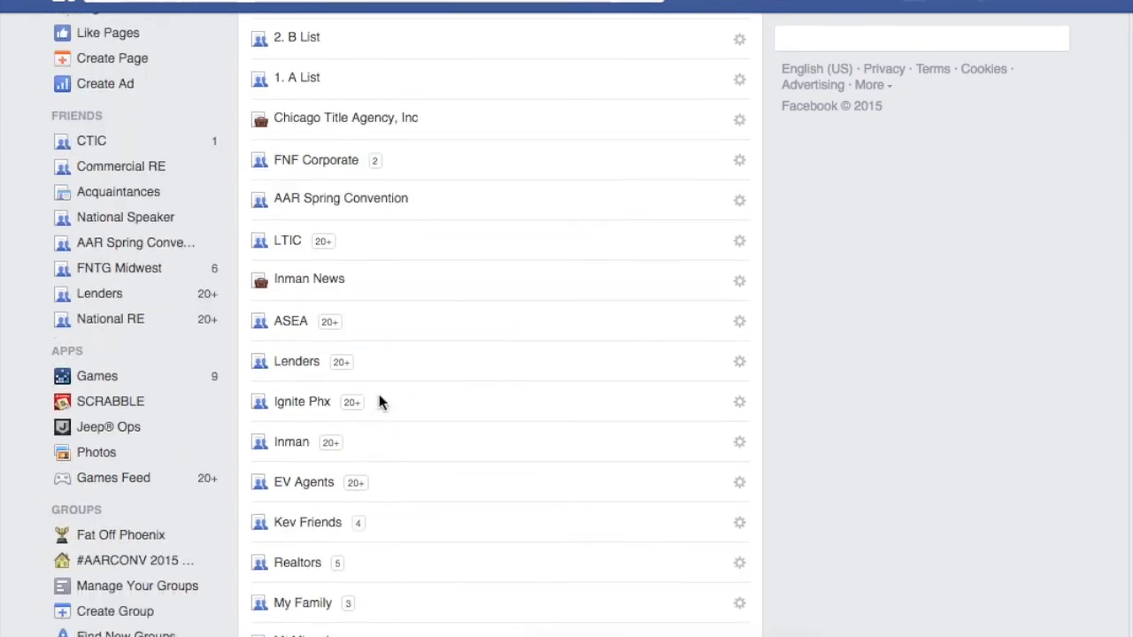
scroll(378, 399, "down", 5)
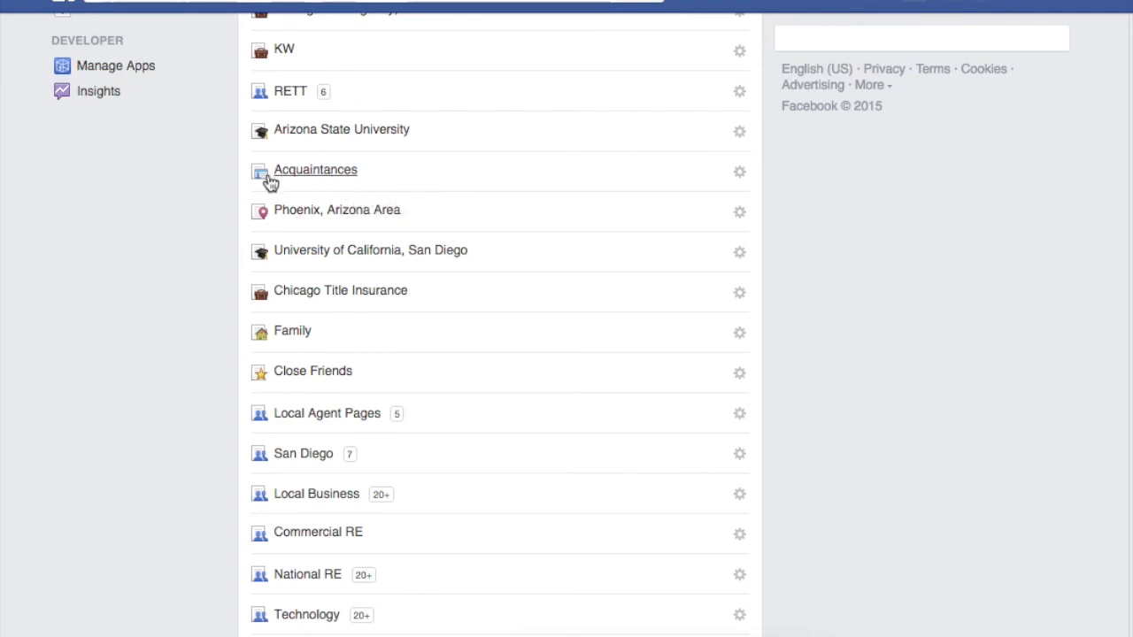
scroll(271, 183, "up", 1)
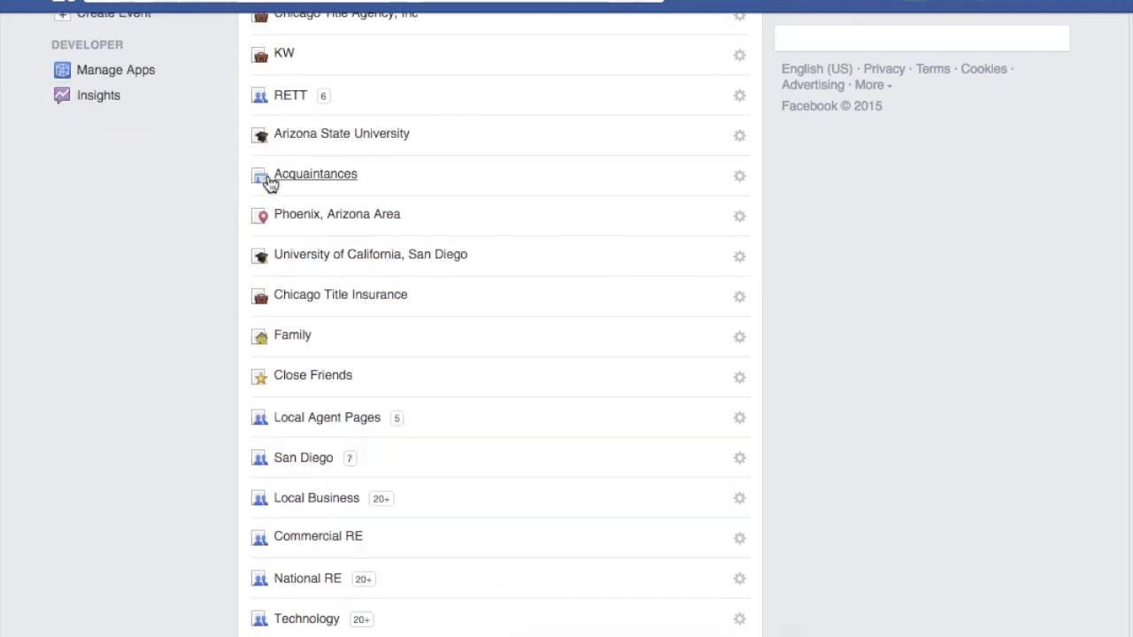
scroll(300, 212, "down", 4)
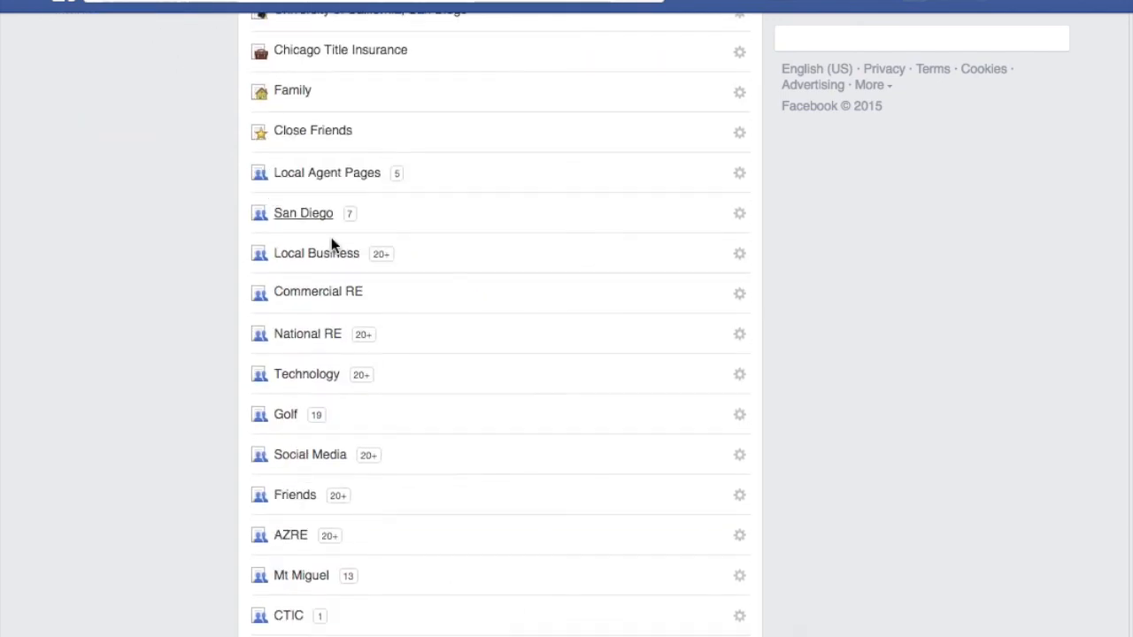
left_click(312, 293)
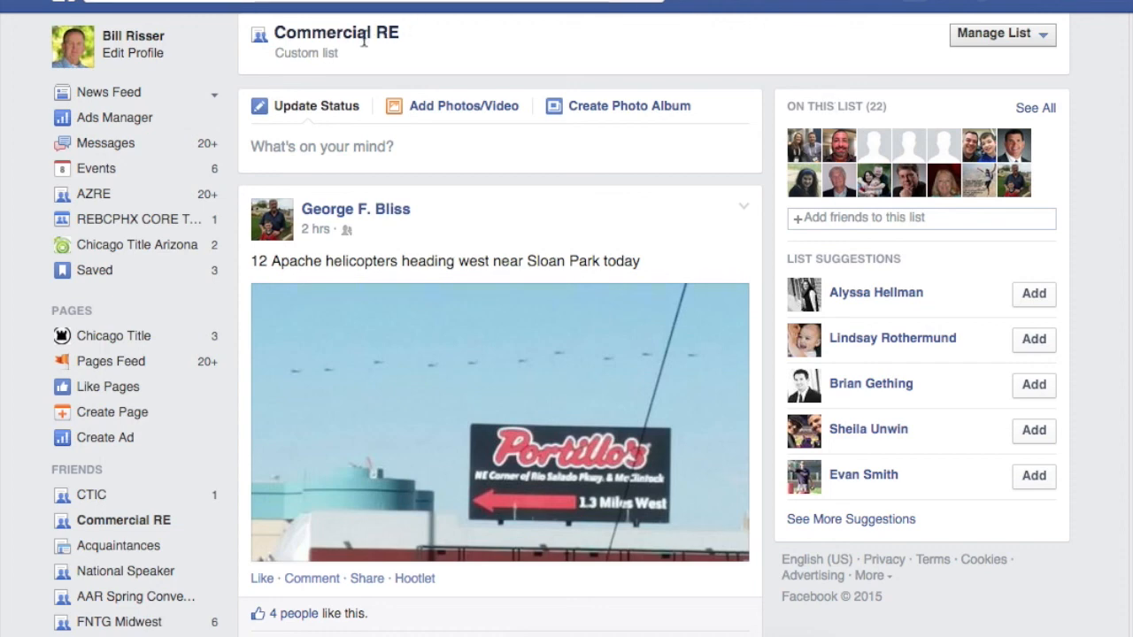
left_click(82, 474)
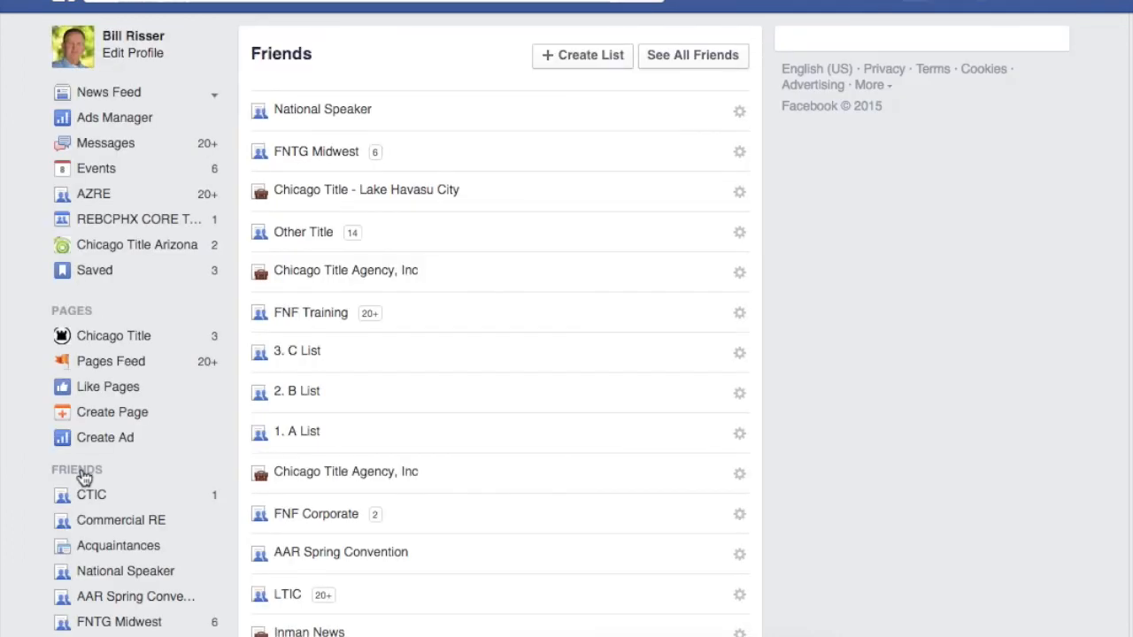
Step: Create a custom friends list named TEST without adding any members yet
left_click(590, 57)
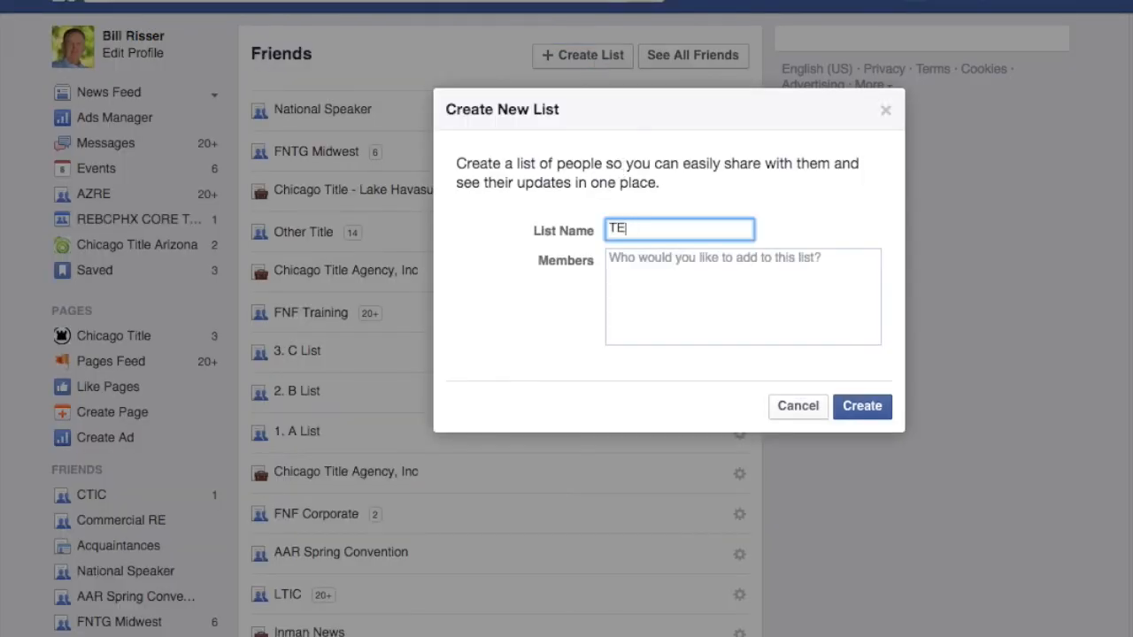
left_click(647, 268)
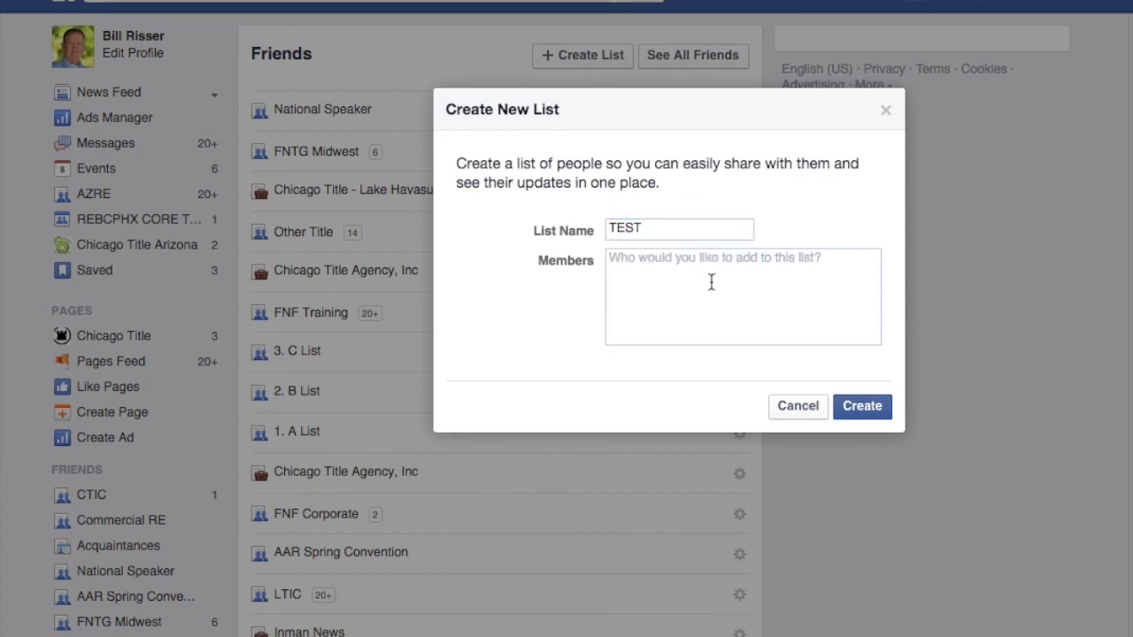
left_click(870, 409)
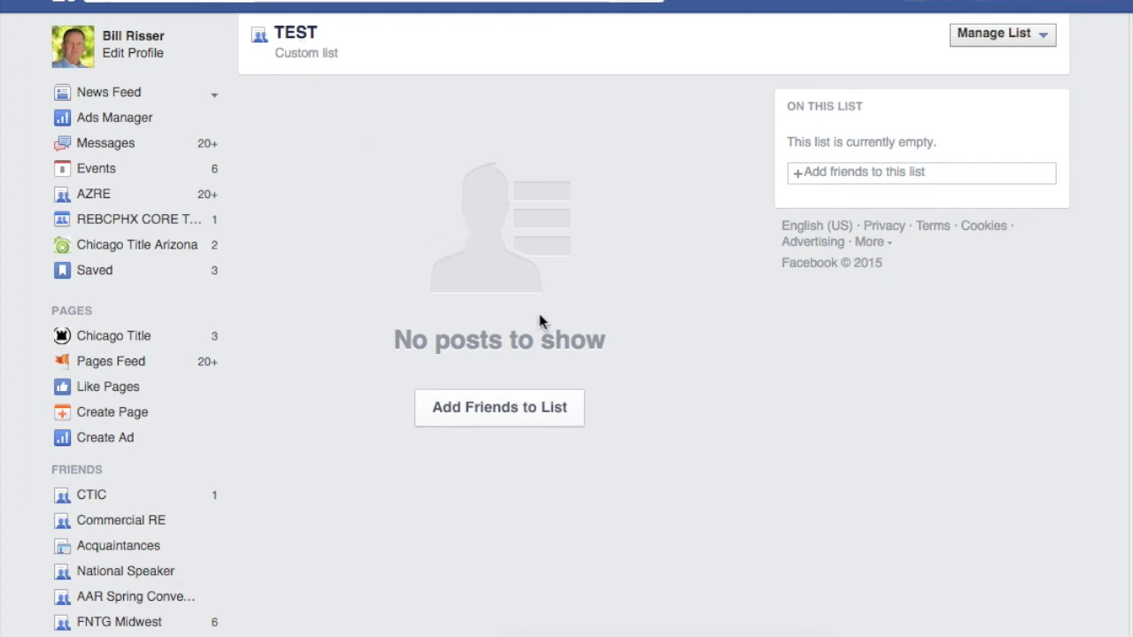
Step: Check three friends in the Add Friends picker for the TEST list
left_click(496, 416)
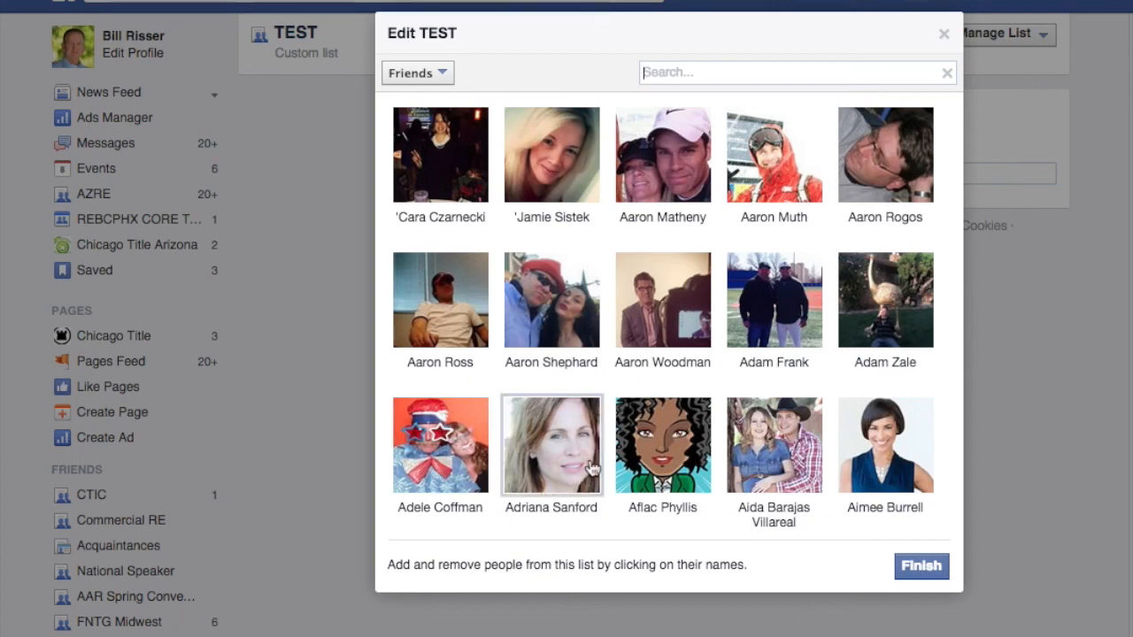
left_click(552, 467)
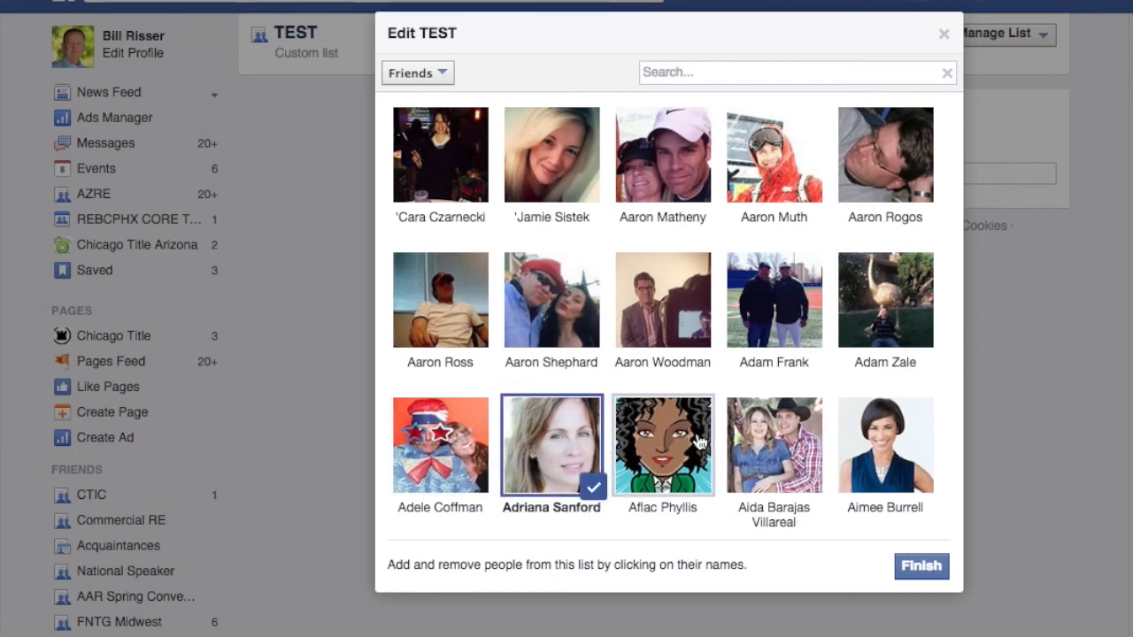
left_click(699, 441)
left_click(890, 429)
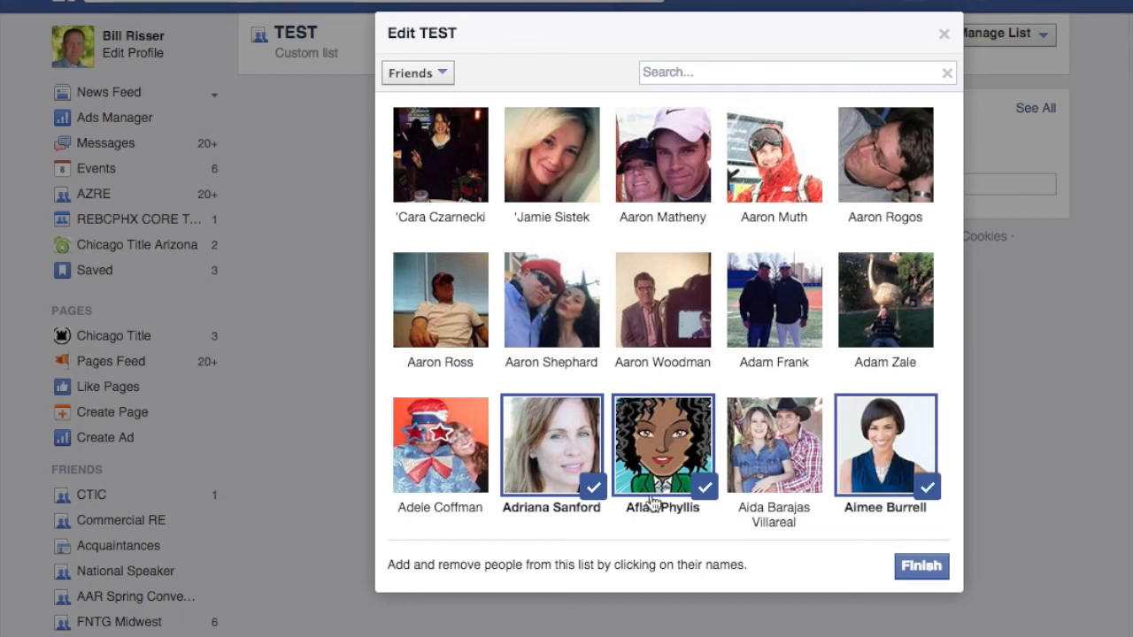
Step: Review the selection, keep all three friends checked, and save them to TEST
scroll(610, 460, "down", 3)
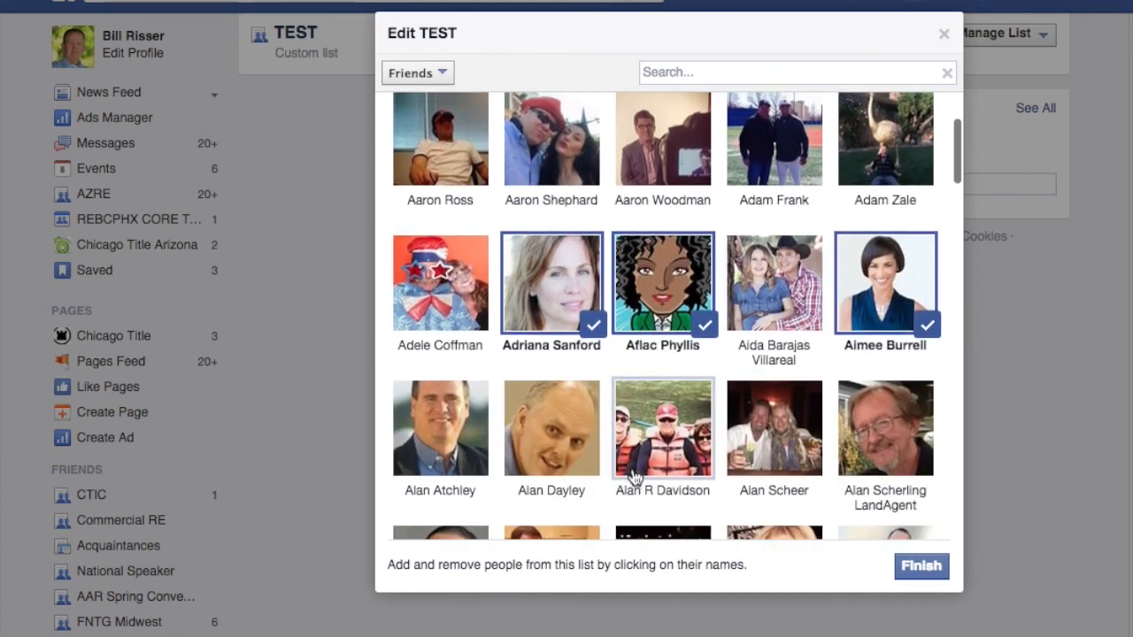
scroll(634, 478, "up", 2)
left_click(558, 409)
left_click(558, 409)
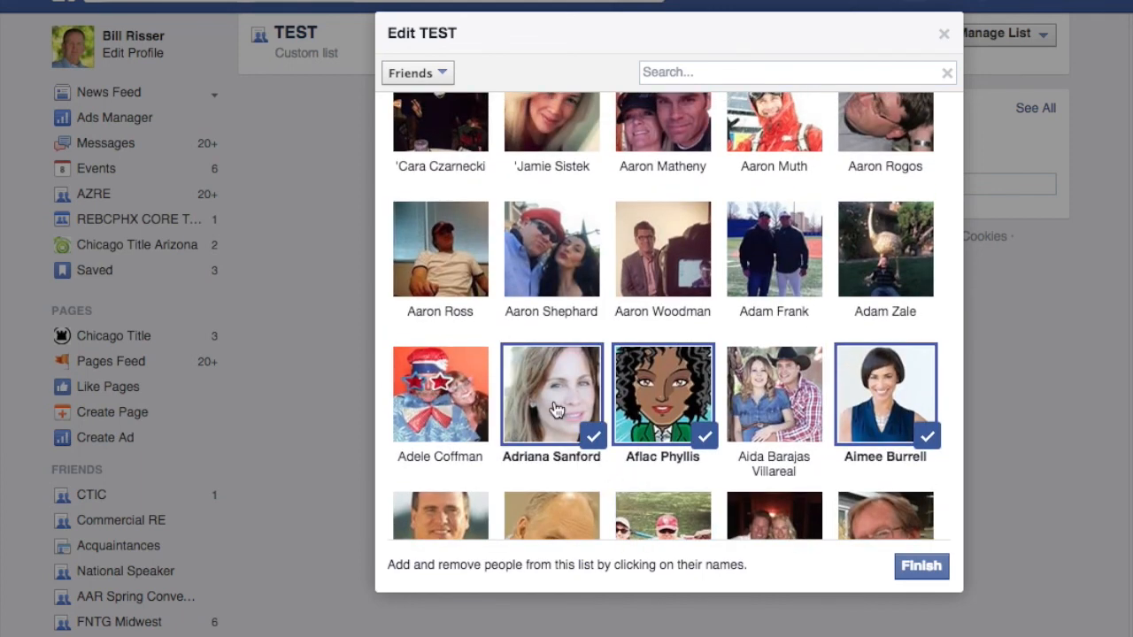
scroll(556, 418, "down", 1)
scroll(555, 418, "down", 1)
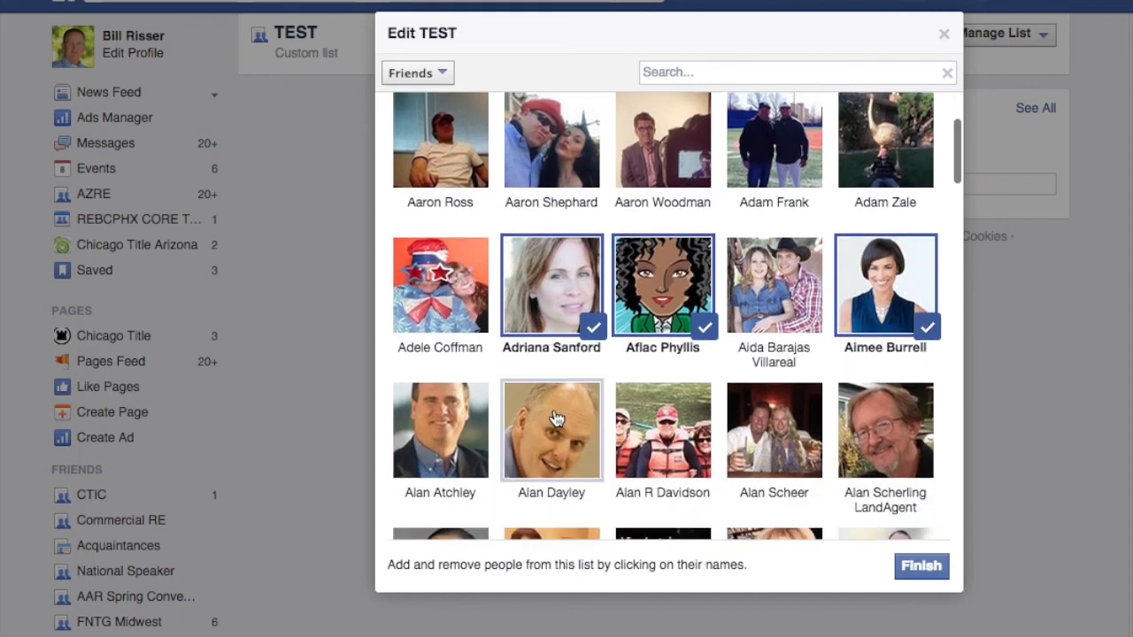
scroll(556, 418, "up", 2)
scroll(556, 418, "up", 1)
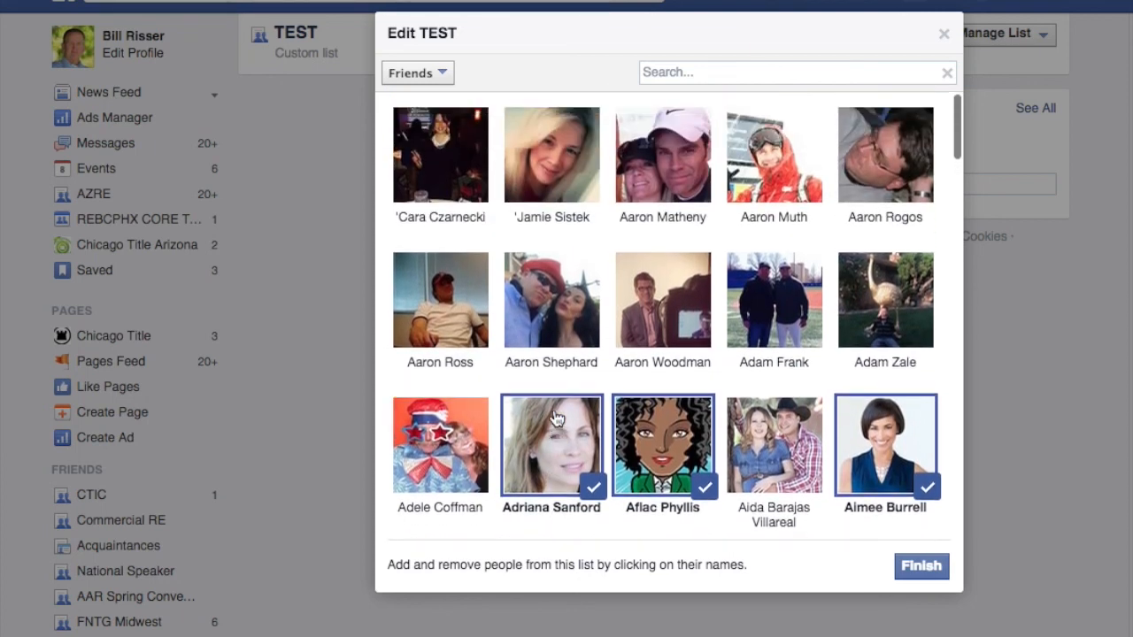
left_click(921, 567)
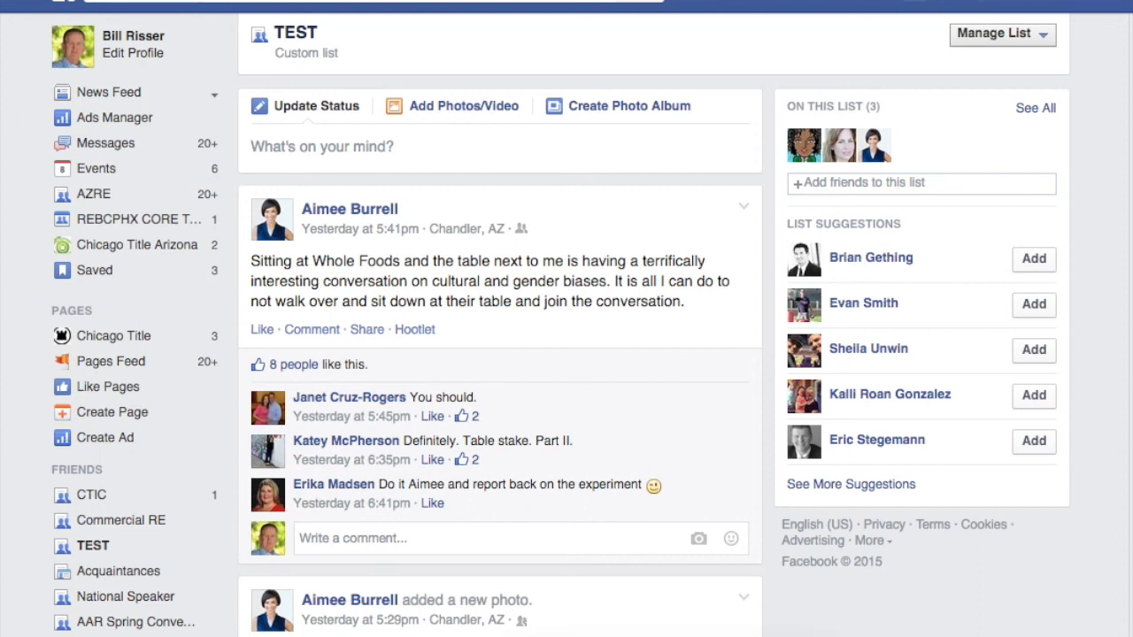
Step: Edit TEST: remove a member, re-add them from all Friends, uncheck another, and save
left_click(1044, 39)
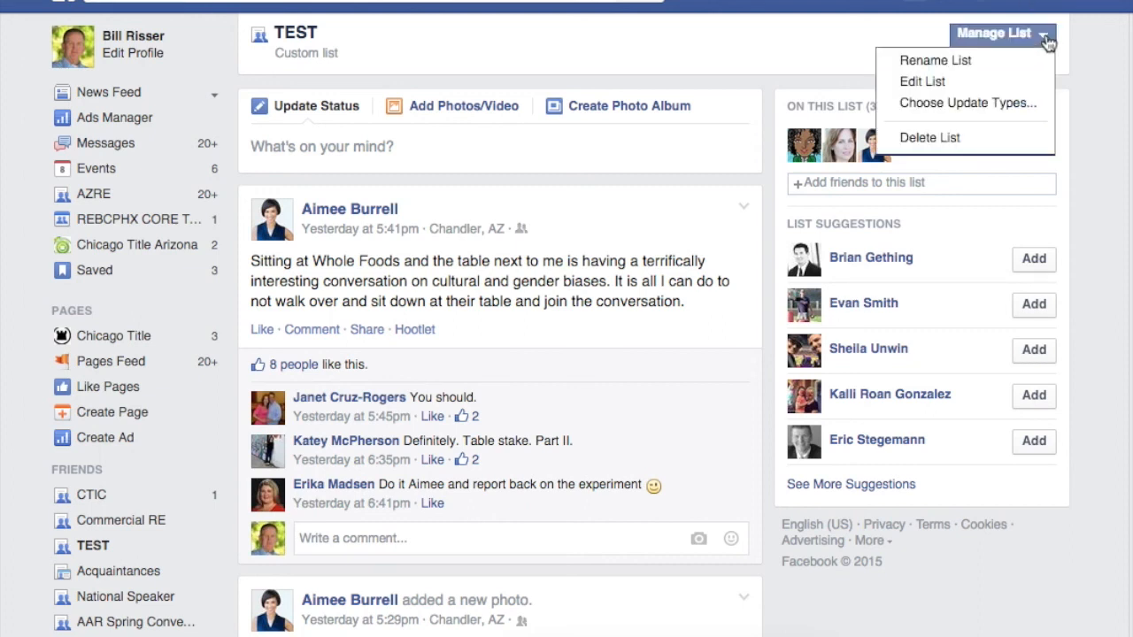
left_click(922, 83)
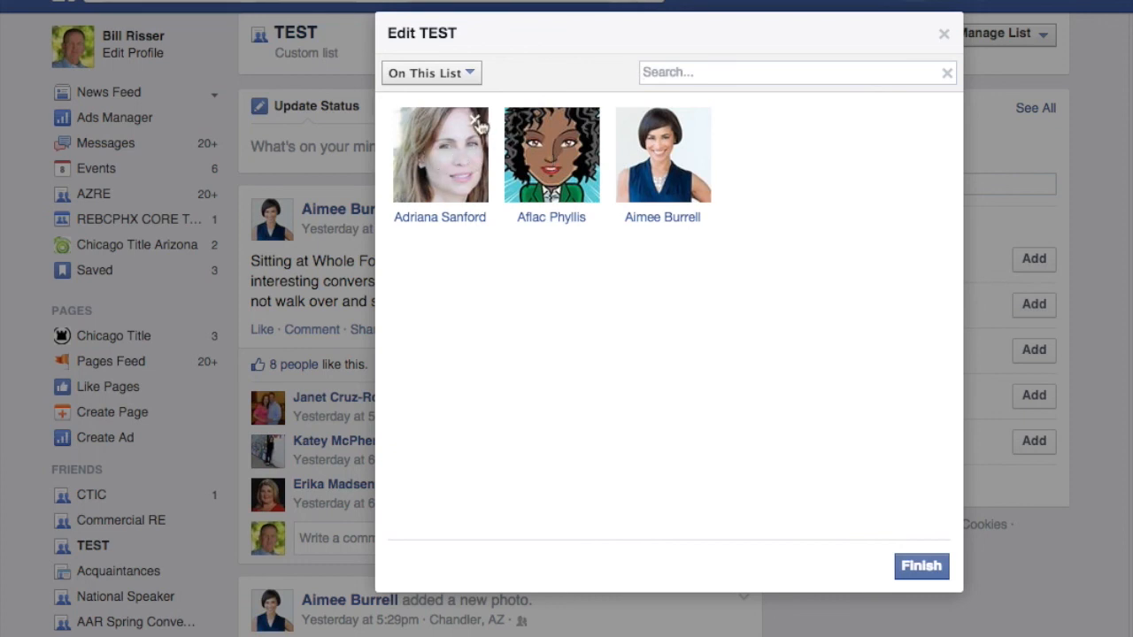
left_click(476, 121)
left_click(472, 75)
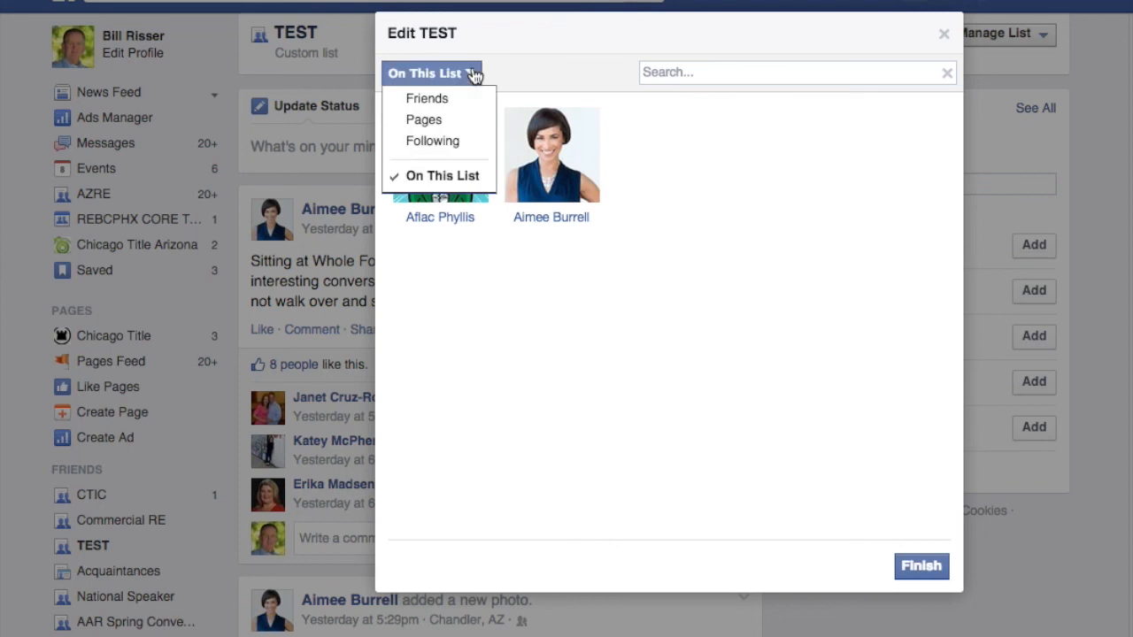
left_click(451, 99)
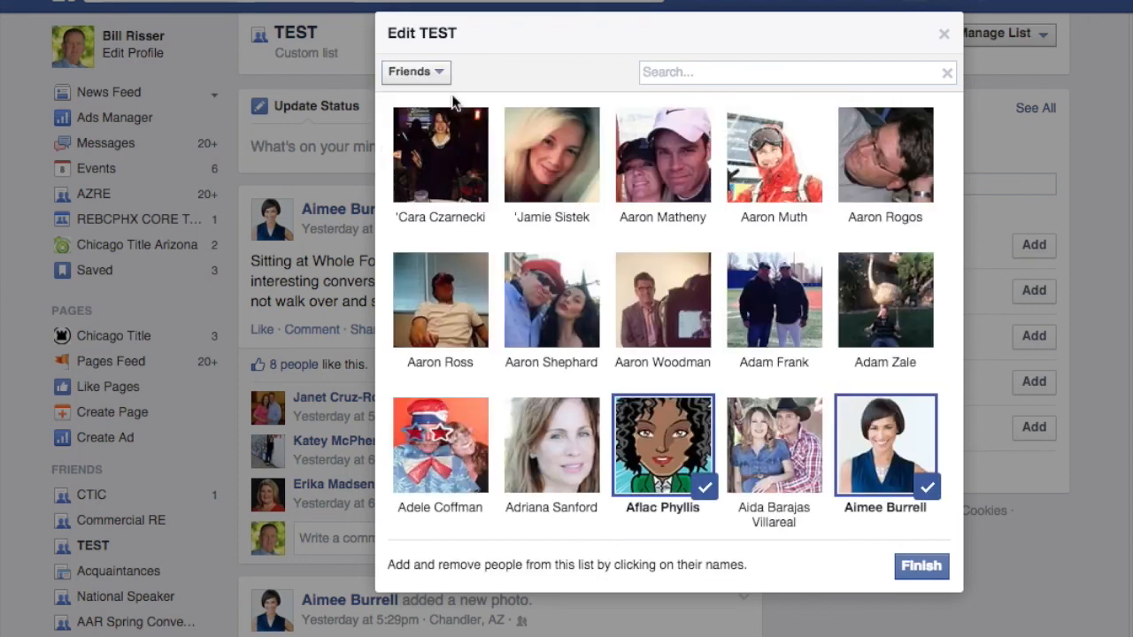
left_click(566, 450)
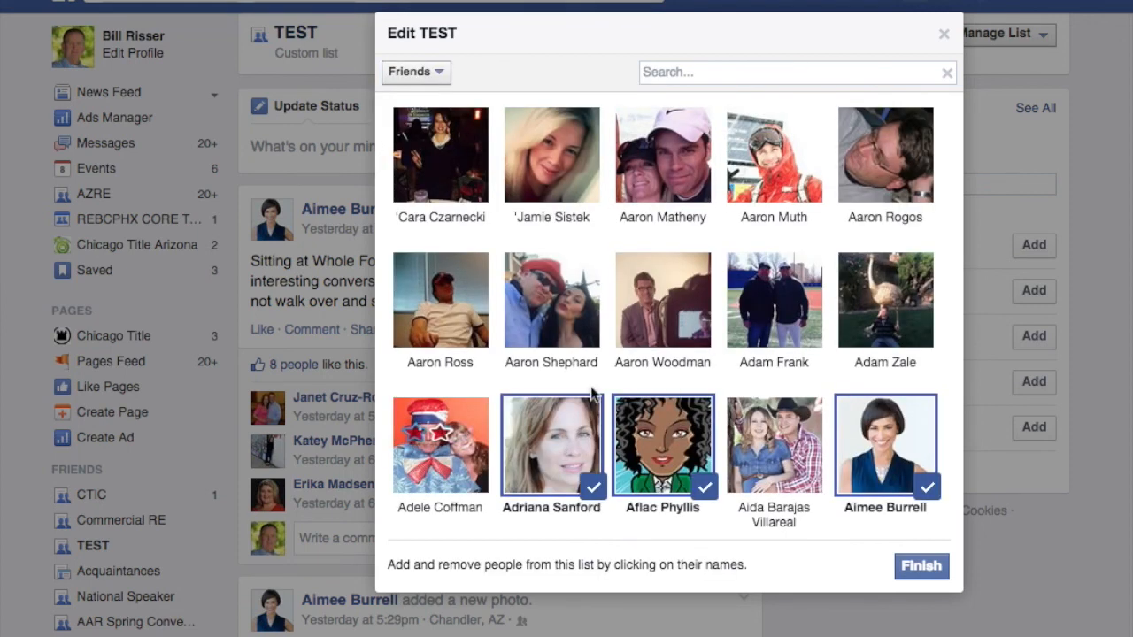
left_click(665, 435)
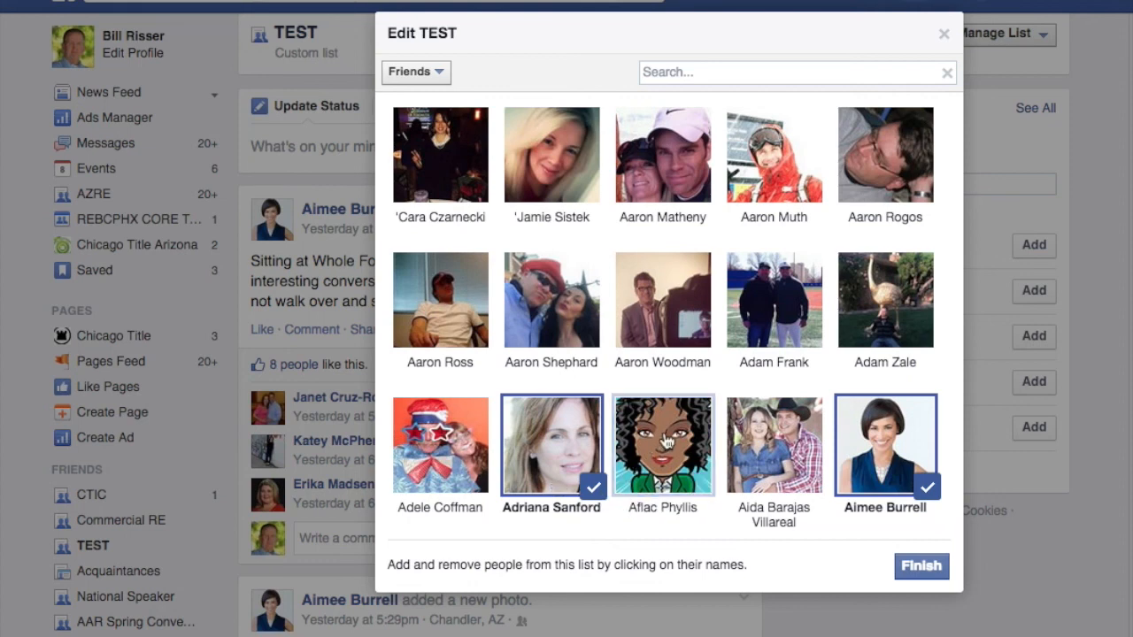
left_click(921, 569)
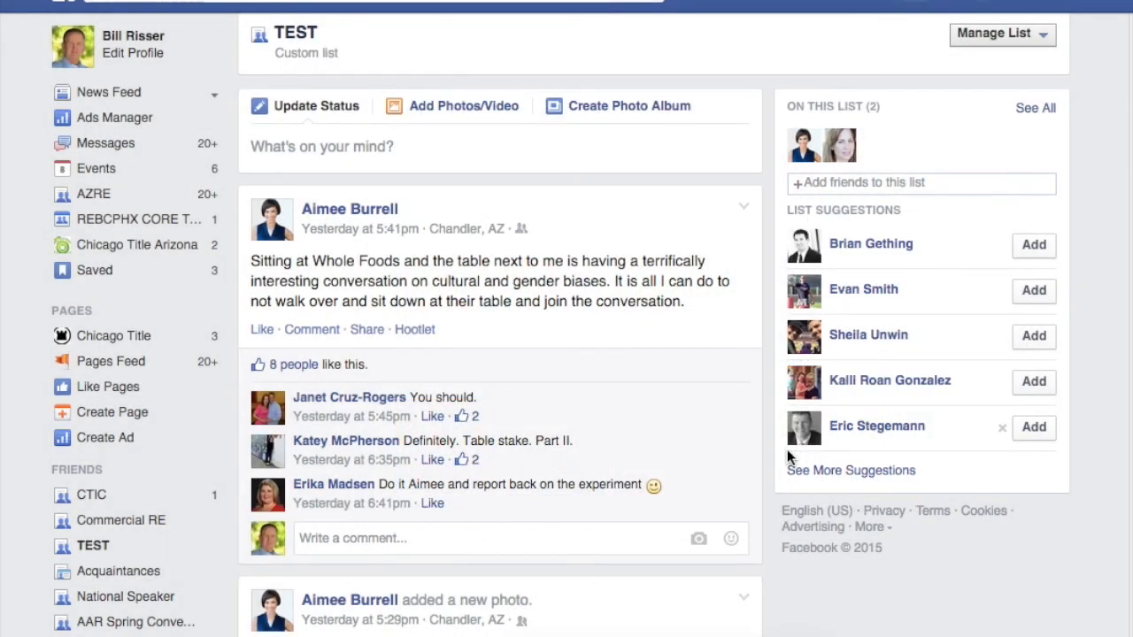
Step: Uncheck Games in TEST's update types, then delete the TEST list and confirm
left_click(1044, 37)
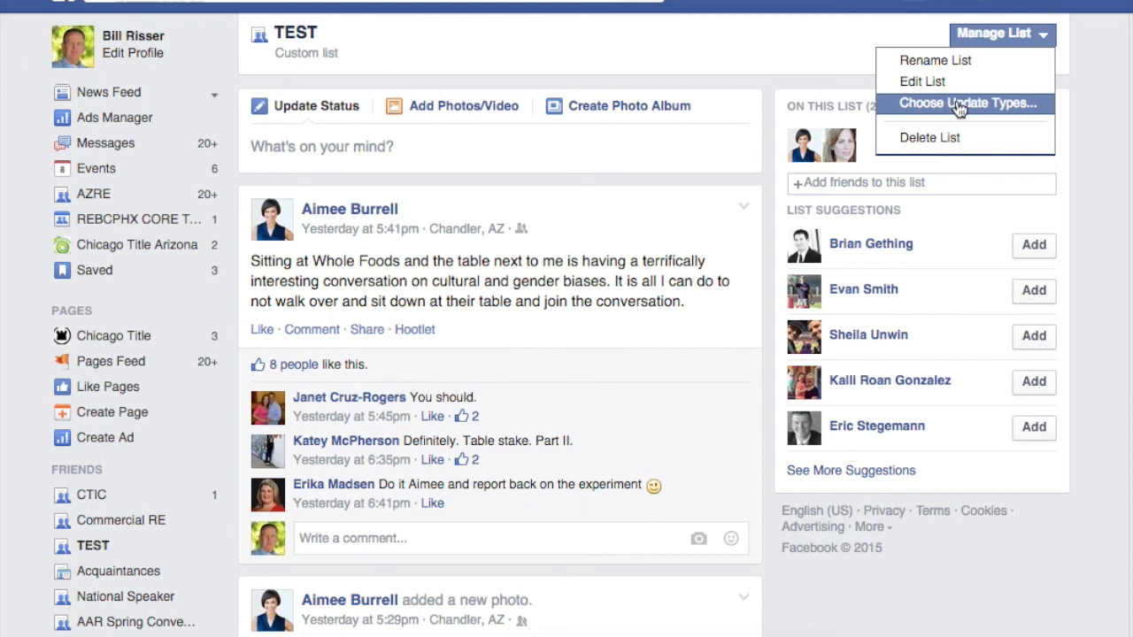
left_click(960, 104)
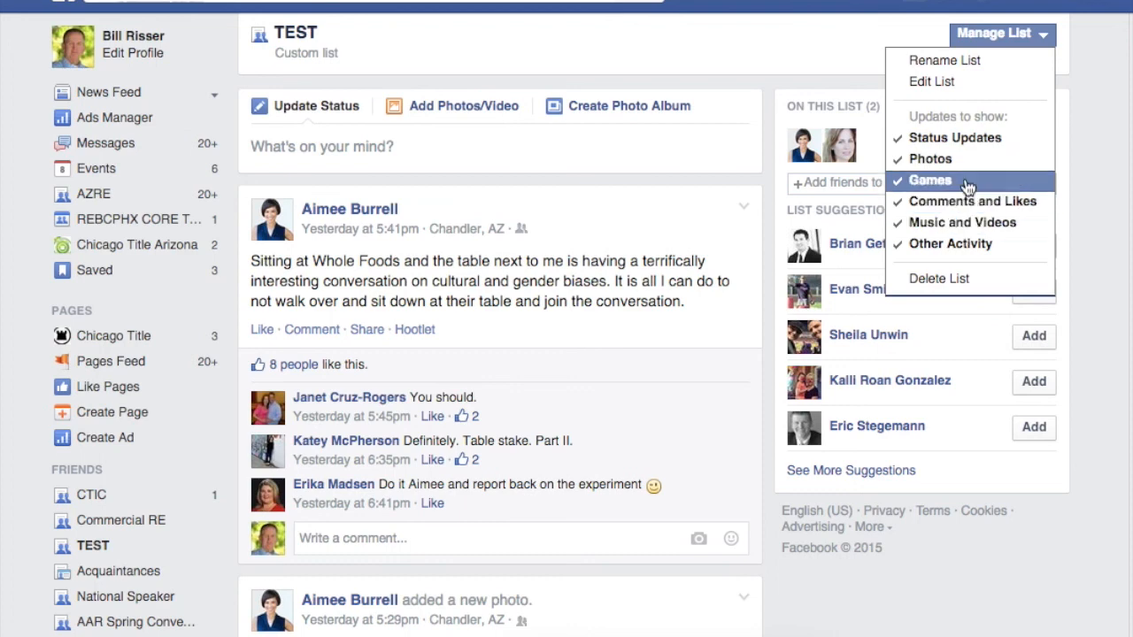
left_click(936, 186)
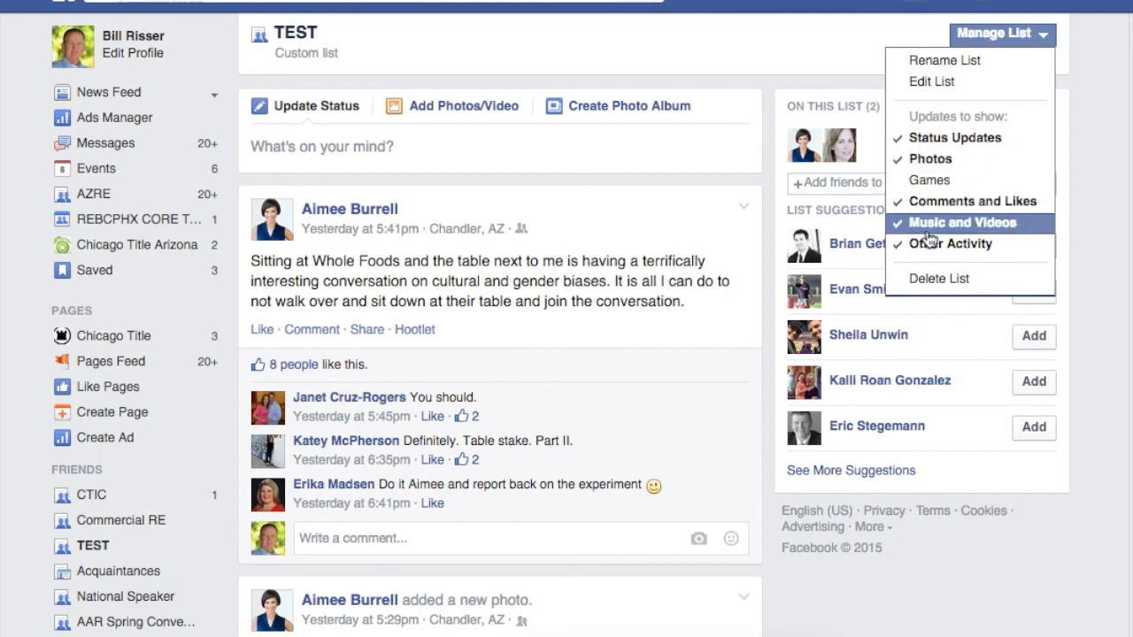
left_click(936, 280)
left_click(787, 295)
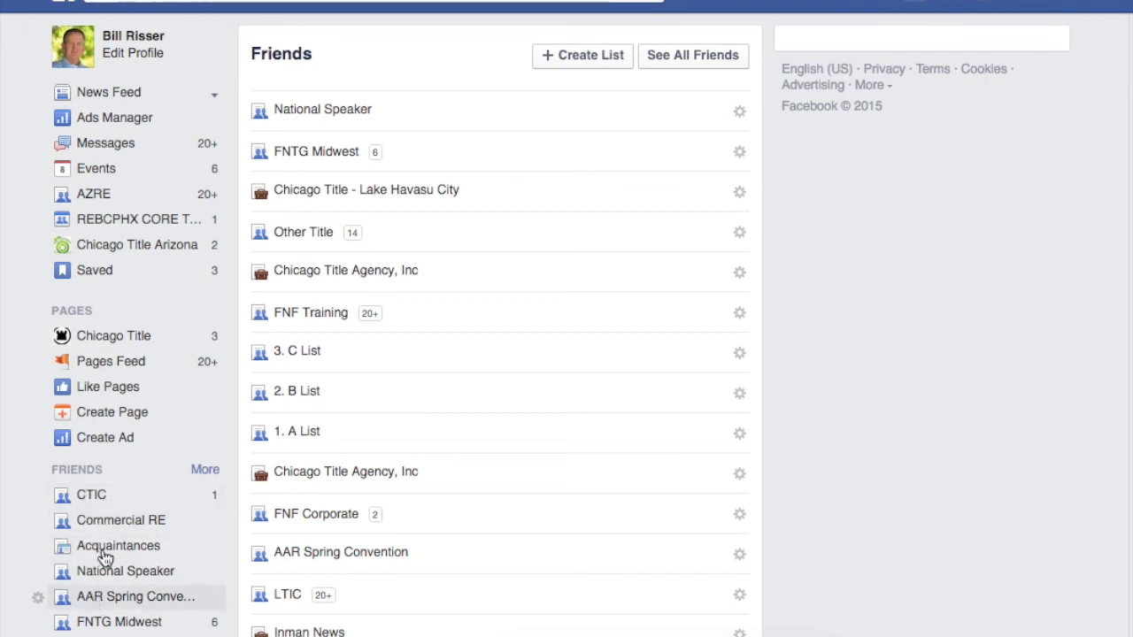
Step: Open the CTIC custom list from the FRIENDS section of the sidebar
left_click(92, 495)
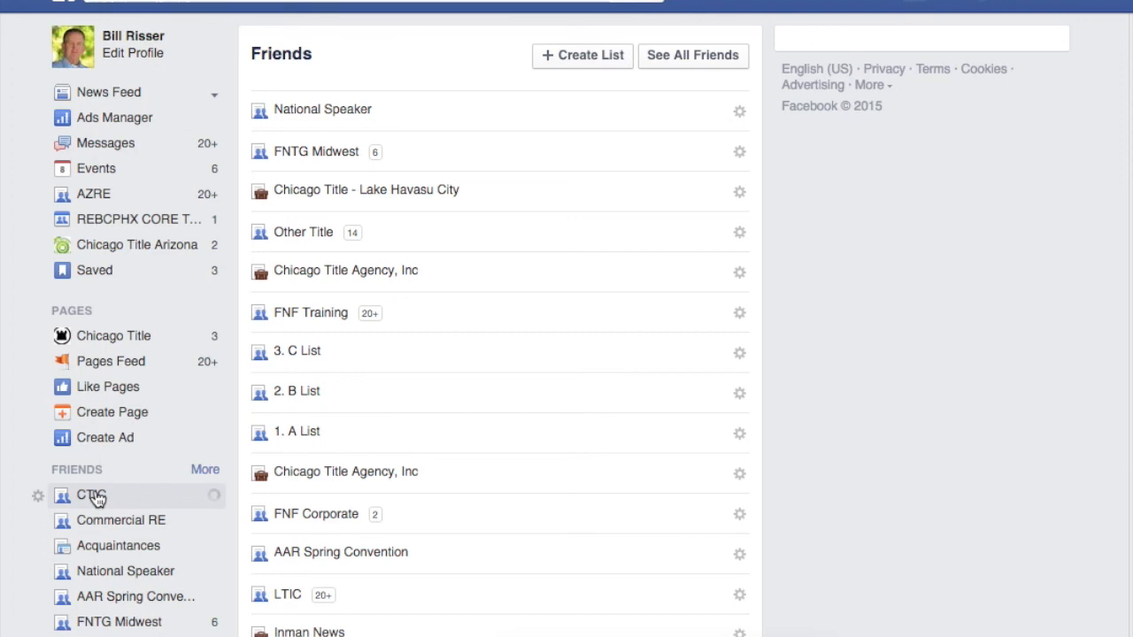